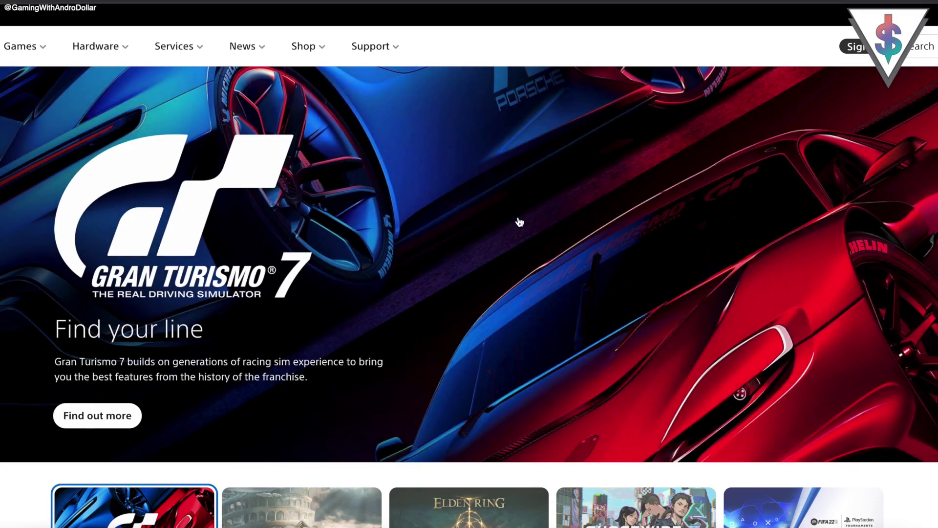
Step: Scroll to the homepage footer showing the 'Country / Region: United States' setting
scroll(520, 221, "down", 10)
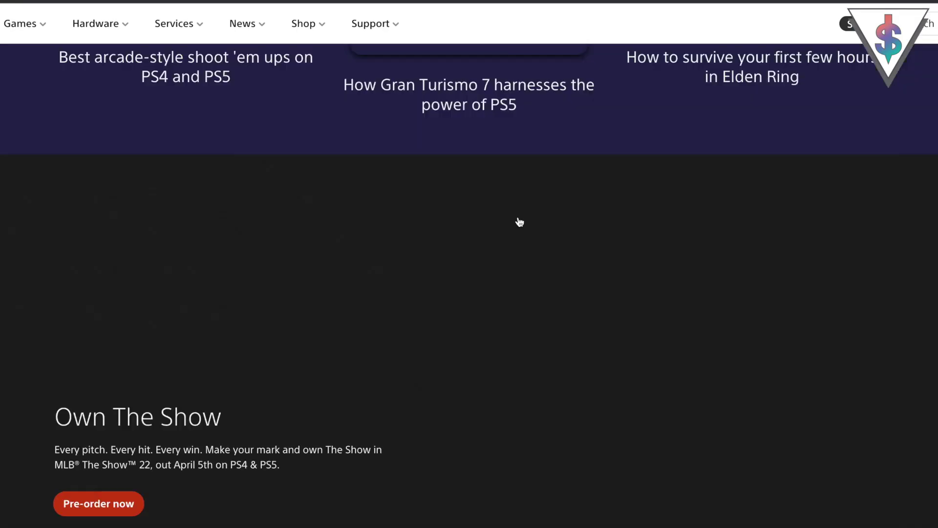
scroll(519, 222, "down", 15)
scroll(518, 216, "up", 1)
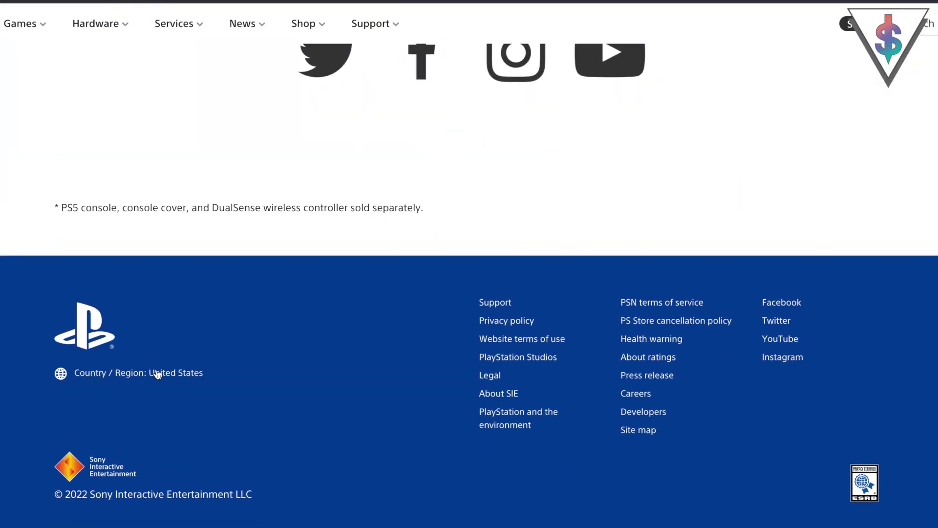
left_click(171, 374)
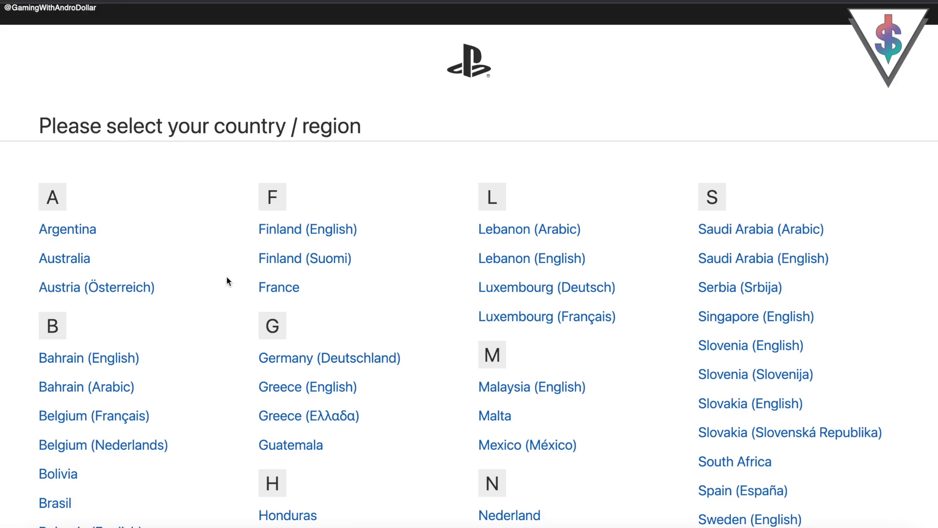
scroll(451, 324, "down", 13)
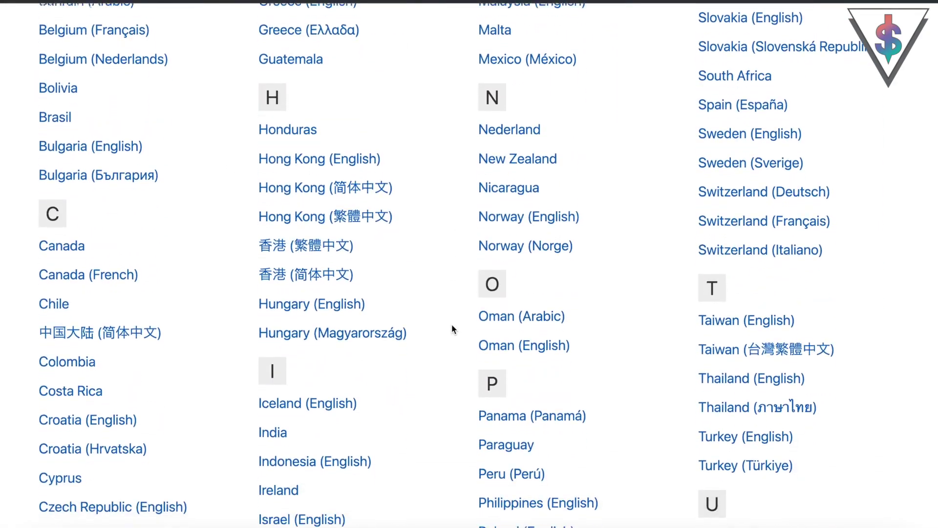
scroll(451, 324, "down", 2)
scroll(449, 341, "up", 3)
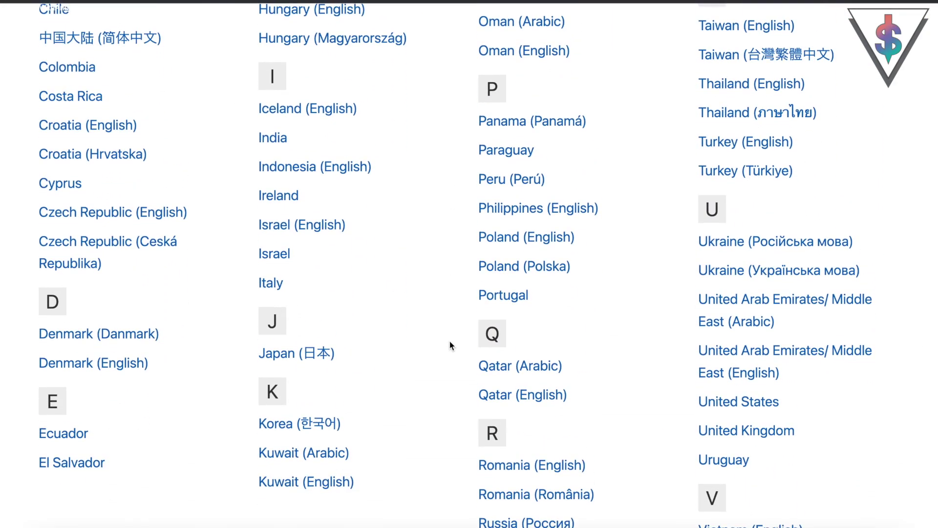
scroll(449, 341, "up", 6)
scroll(449, 341, "down", 2)
scroll(450, 341, "up", 2)
scroll(693, 234, "up", 5)
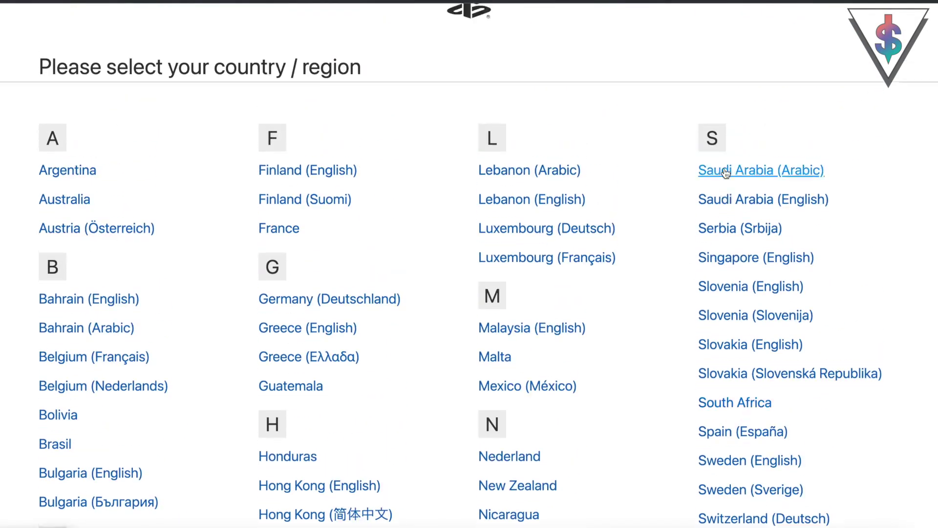
scroll(747, 274, "down", 2)
scroll(787, 284, "up", 1)
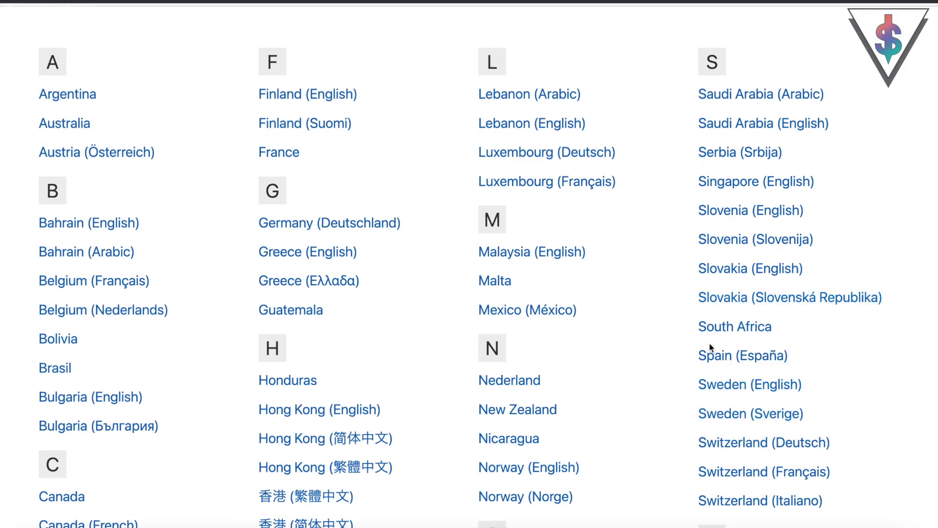
scroll(214, 302, "down", 7)
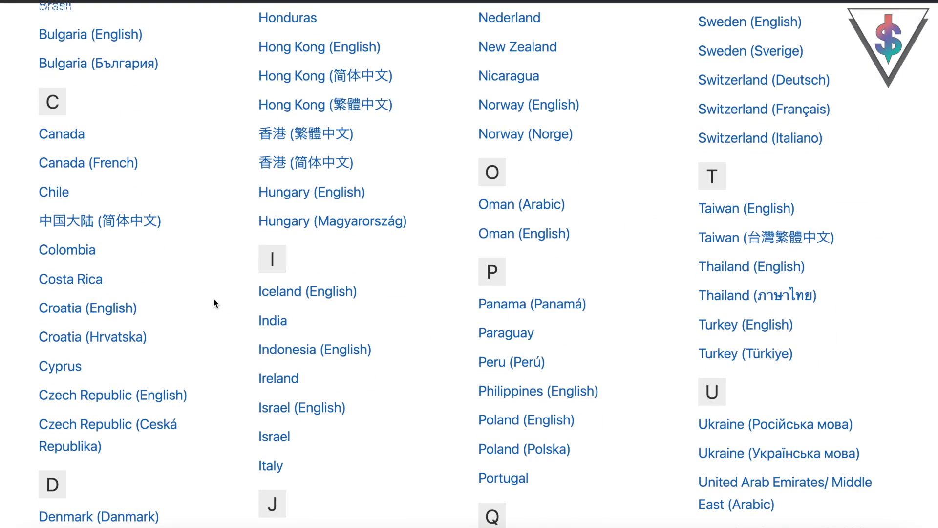
scroll(218, 285, "up", 1)
scroll(217, 285, "down", 7)
scroll(218, 283, "up", 3)
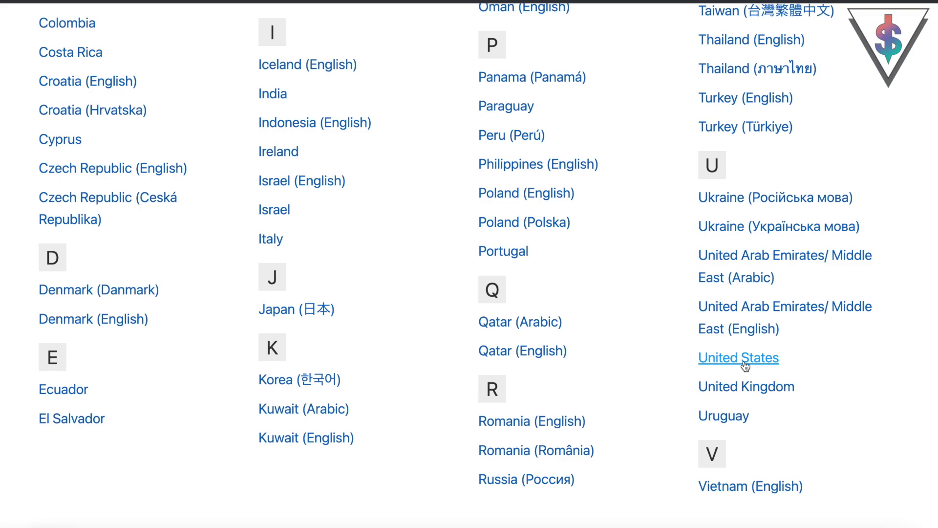
scroll(745, 365, "up", 1)
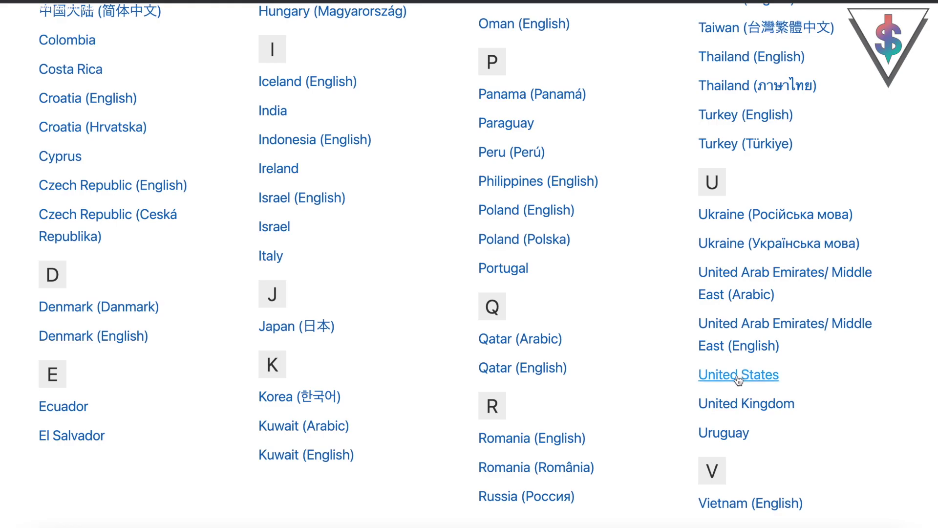
scroll(738, 379, "up", 1)
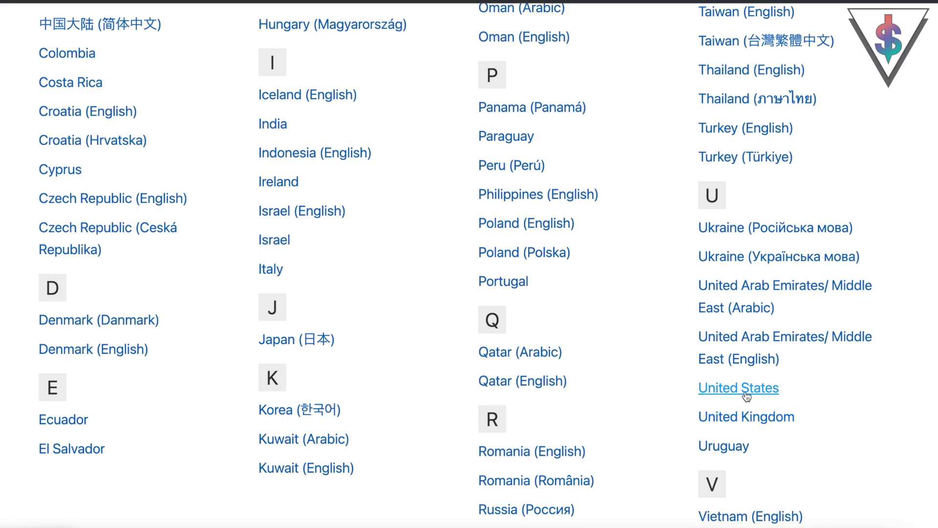
scroll(746, 395, "up", 2)
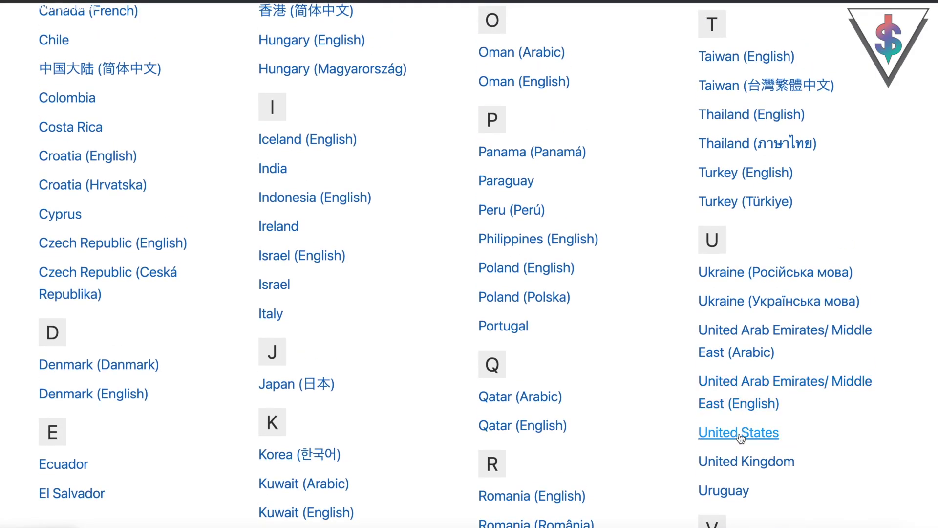
scroll(741, 438, "up", 2)
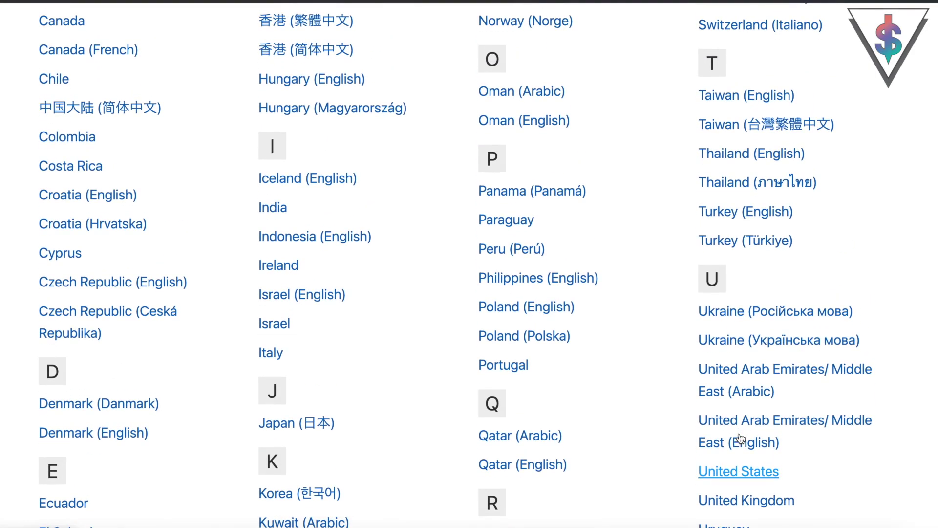
Step: Choose United States as the site region and bring up the Sony account sign-in page
left_click(736, 472)
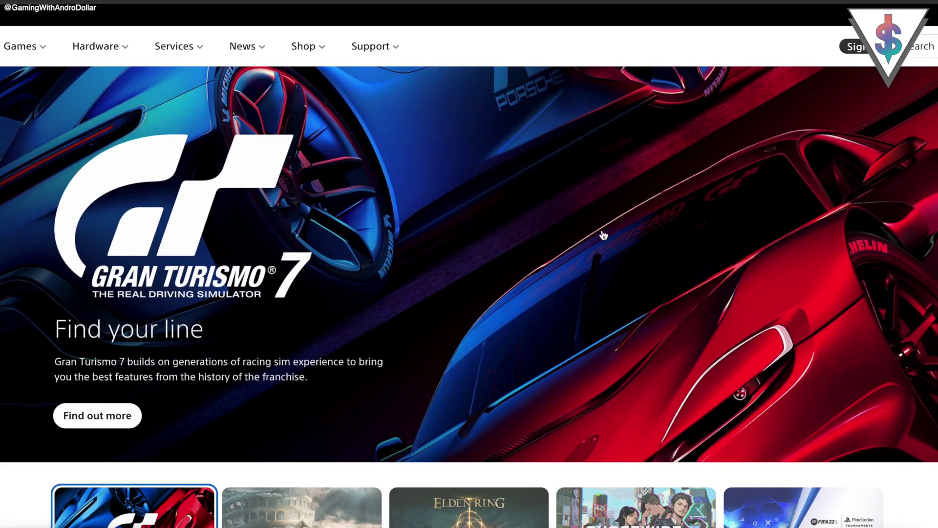
left_click(846, 47)
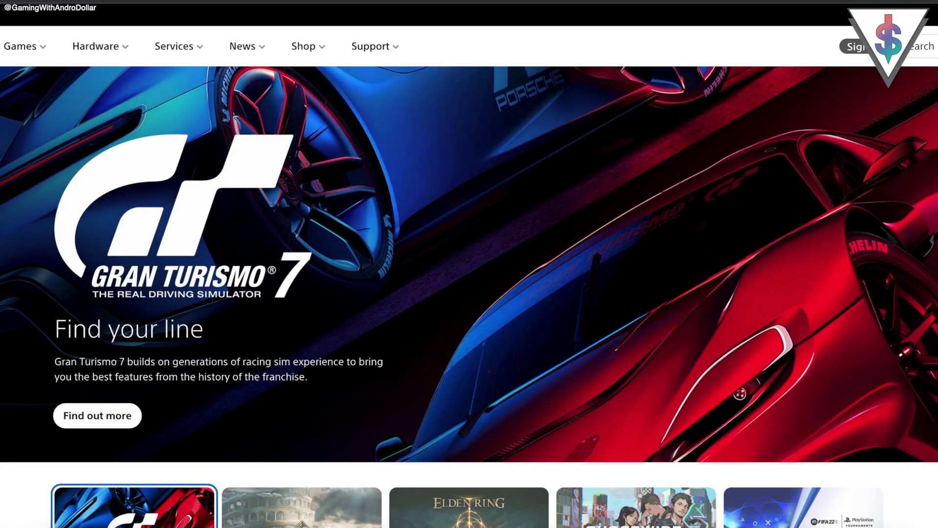
left_click(855, 49)
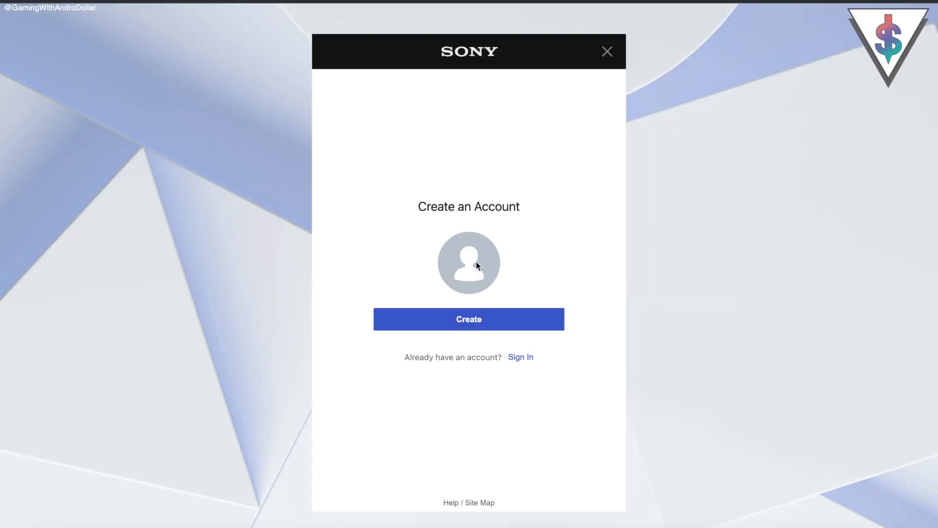
left_click(501, 321)
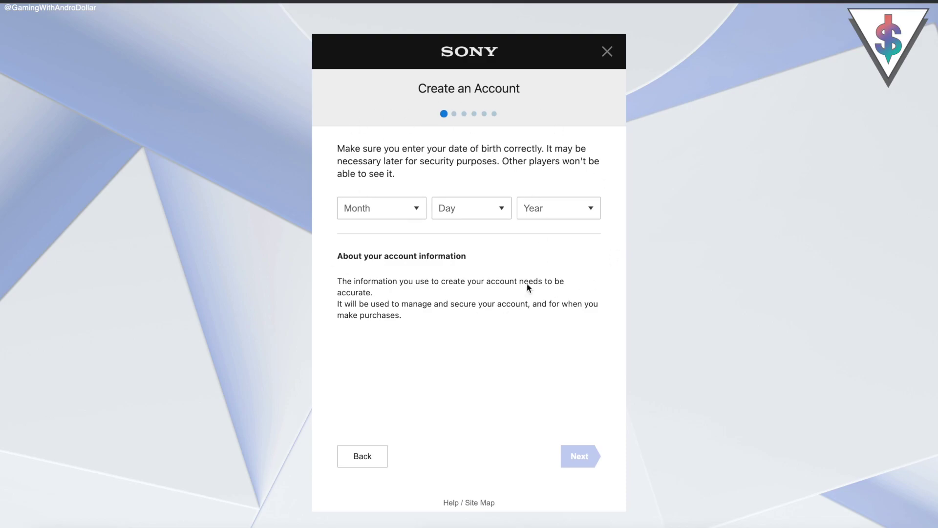
left_click(380, 208)
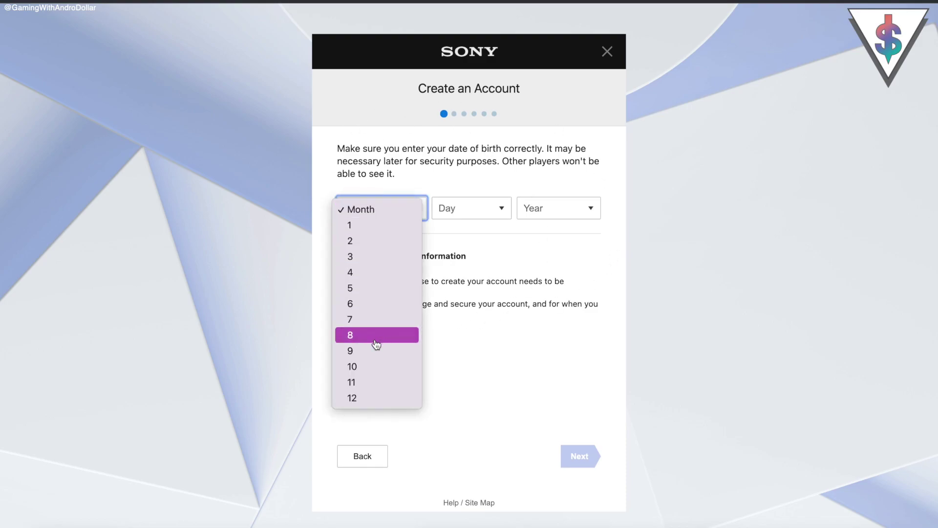
left_click(379, 287)
left_click(481, 215)
left_click(472, 418)
left_click(584, 209)
scroll(571, 377, "down", 4)
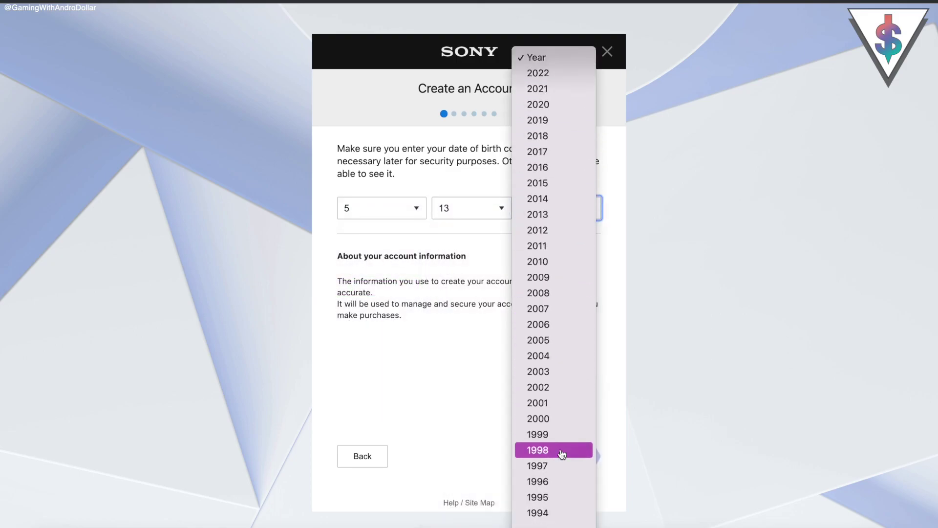
left_click(558, 349)
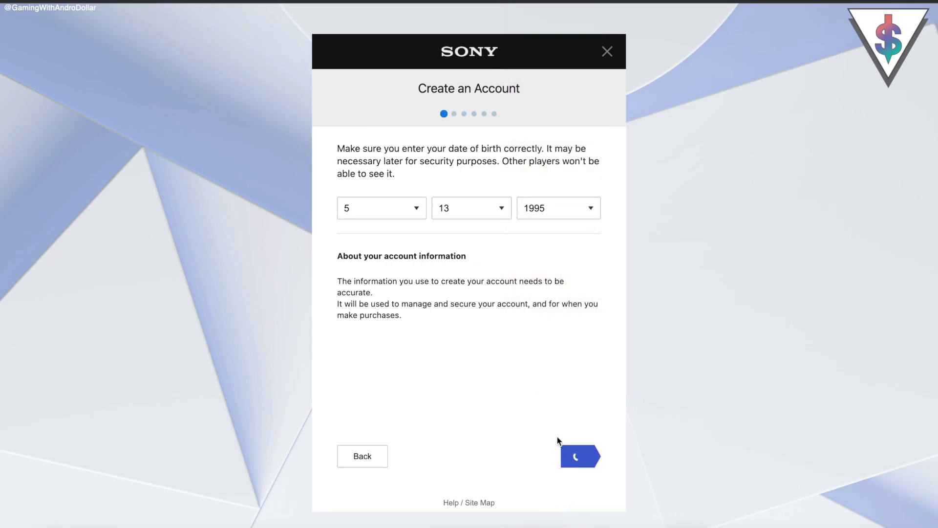
Step: Set the account's country/region to United States and continue to the next sign-up step
left_click(466, 220)
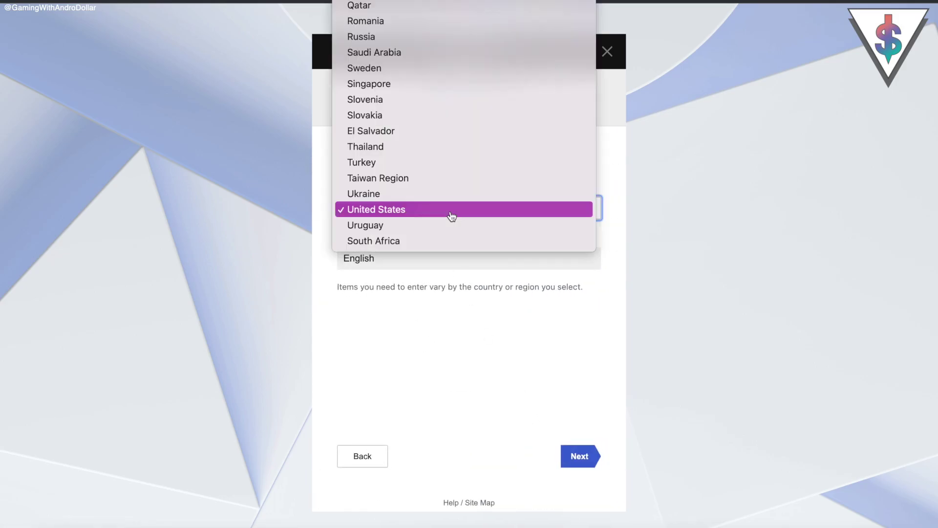
scroll(450, 216, "up", 3)
scroll(451, 216, "up", 5)
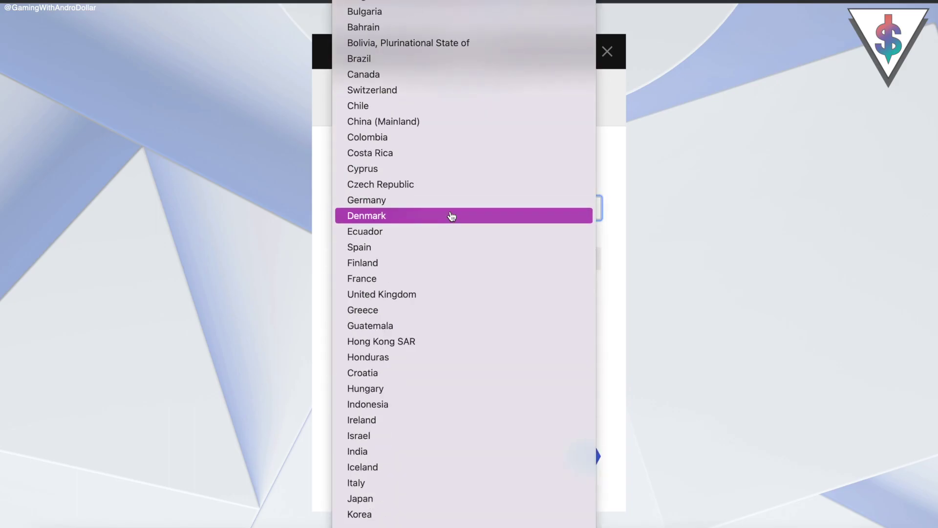
scroll(451, 216, "down", 5)
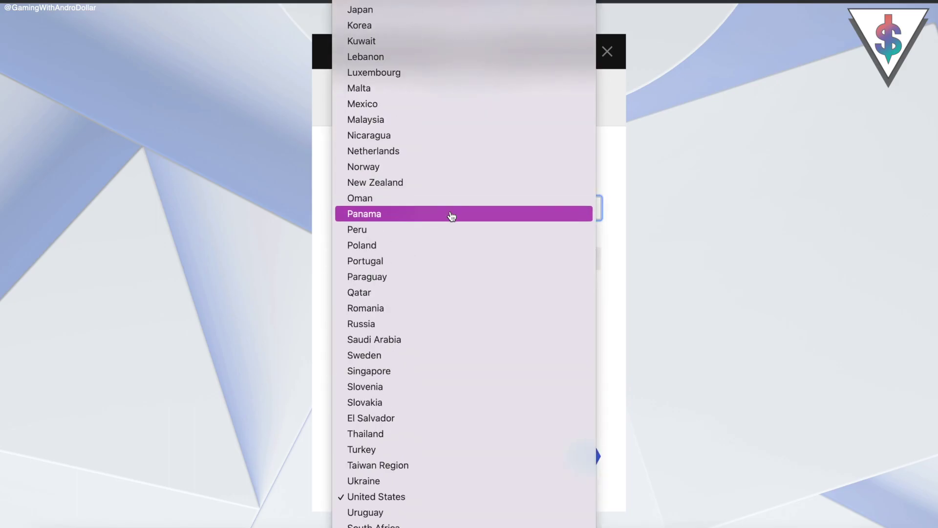
left_click(422, 496)
left_click(586, 455)
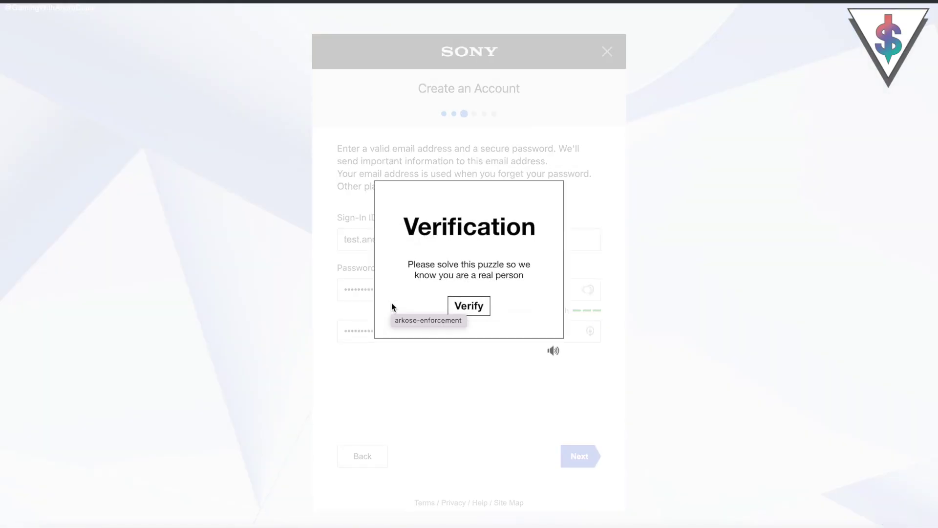
Step: Pass the human-verification puzzle by picking the dice pair that adds up to 9
left_click(466, 306)
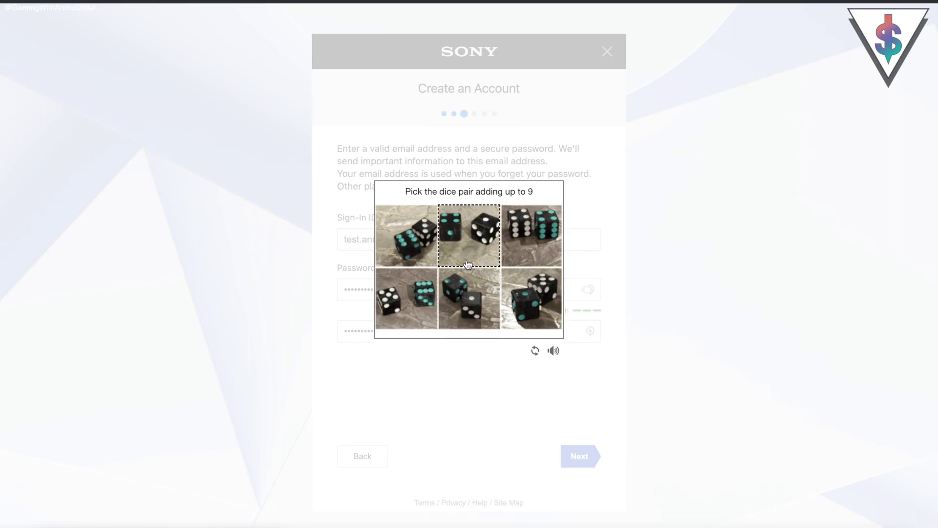
left_click(420, 251)
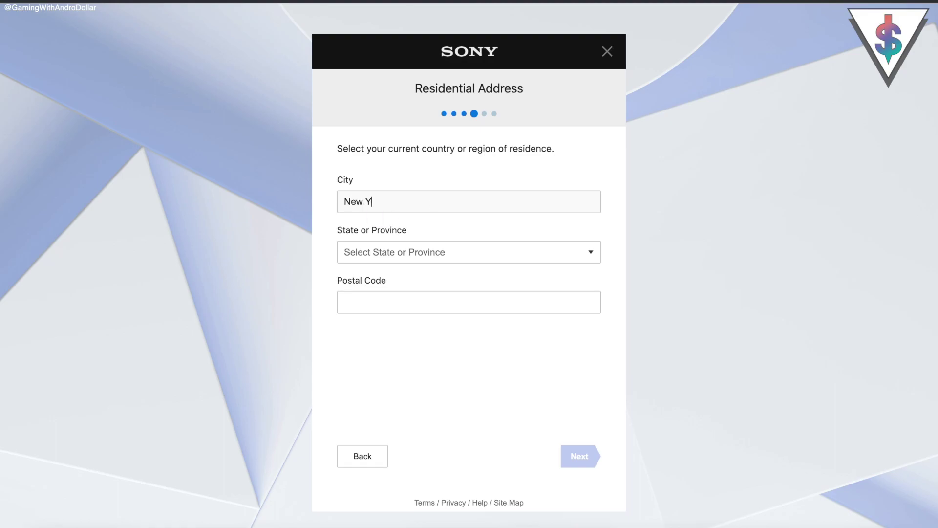
Step: Choose New York as the state, enter postal code 10001, and submit the residential address
left_click(430, 251)
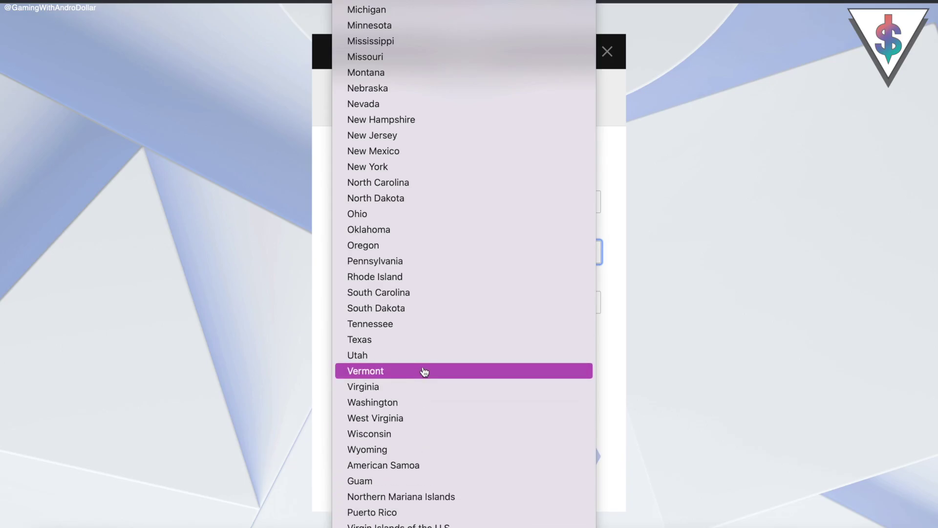
left_click(403, 169)
left_click(414, 299)
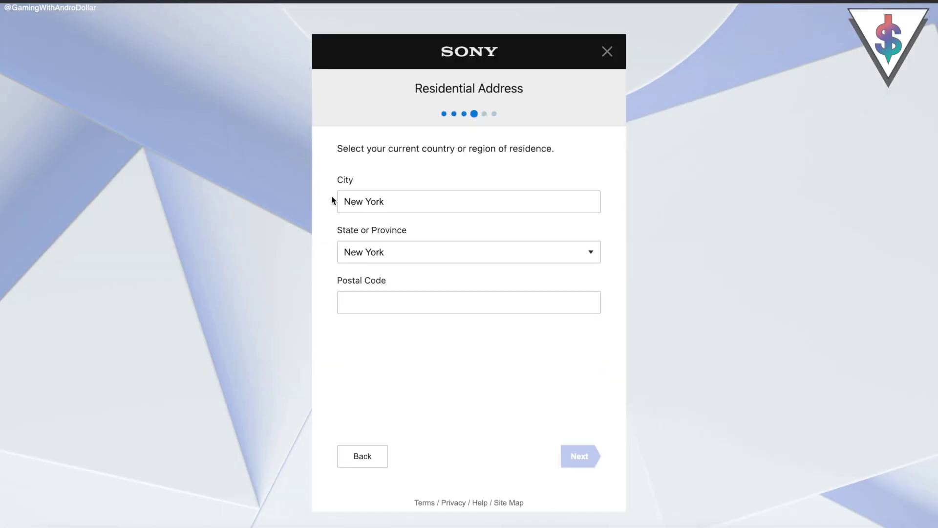
type("10001")
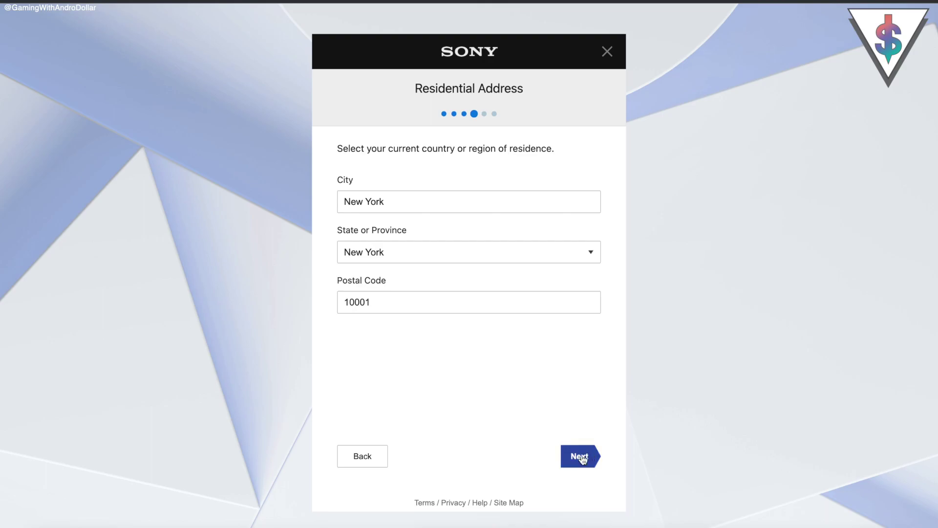
left_click(595, 457)
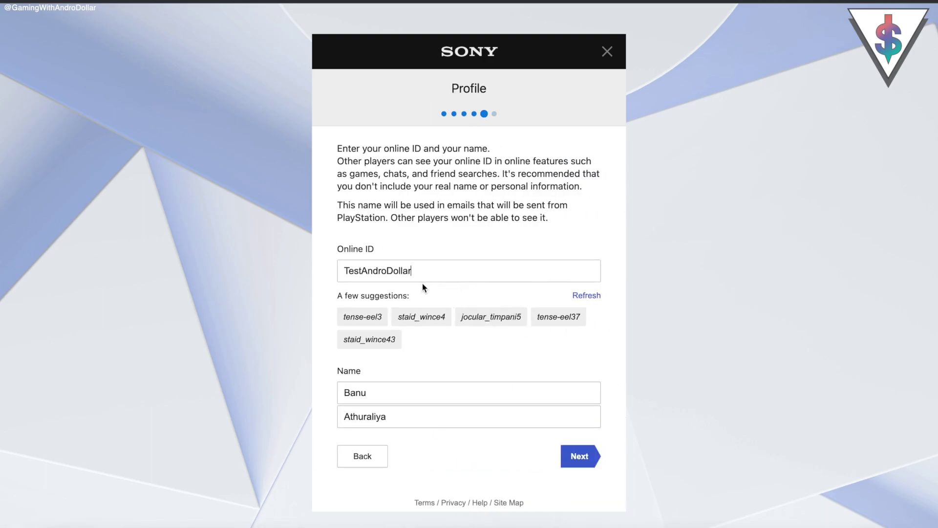
Step: Refresh the suggested online IDs but keep your own online ID and entered name
left_click_drag(423, 273, 327, 272)
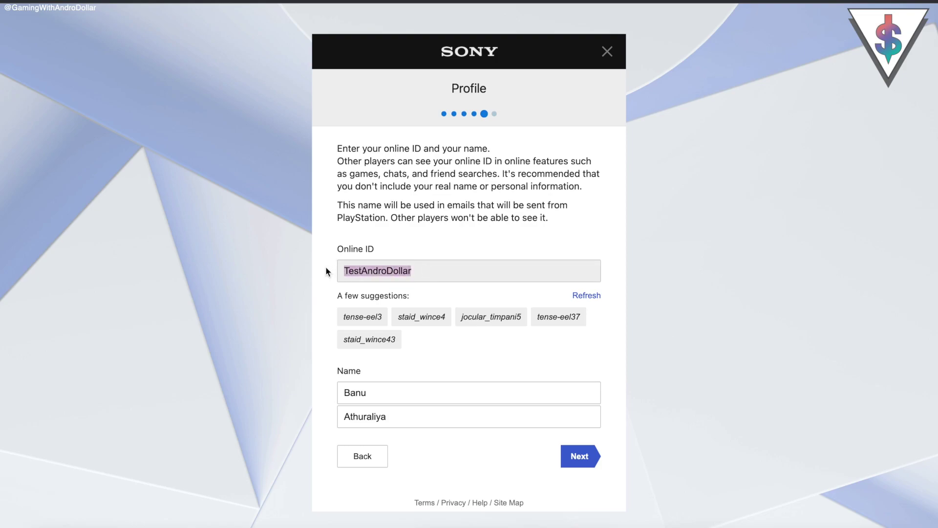
left_click(442, 277)
left_click(416, 415)
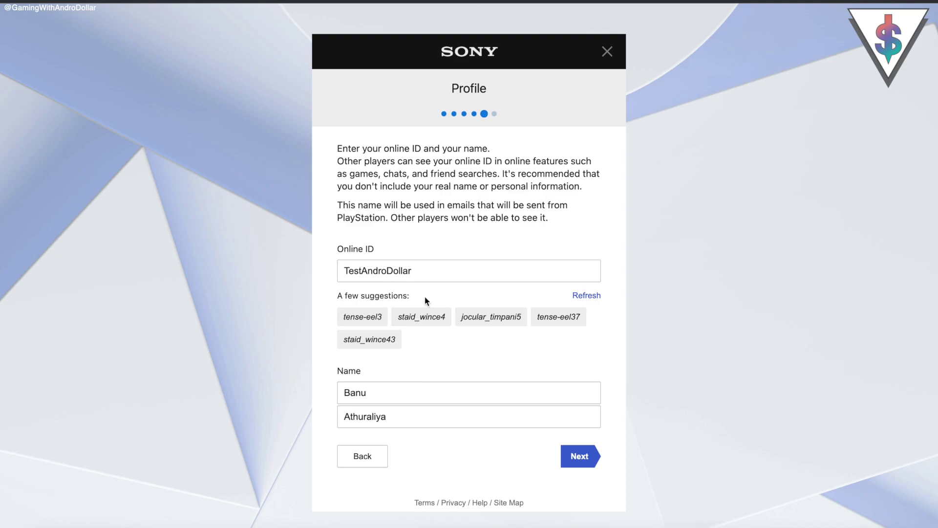
left_click(579, 296)
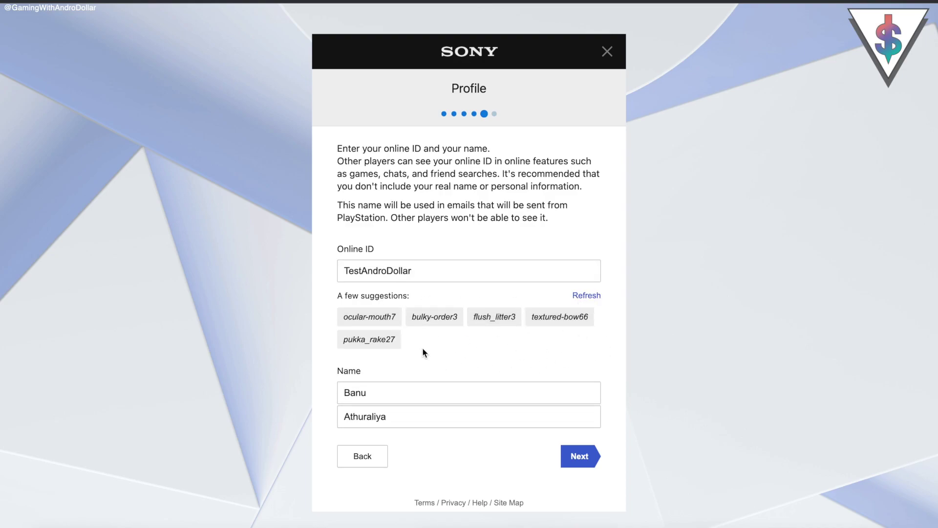
left_click(465, 263)
left_click_drag(459, 270, 395, 258)
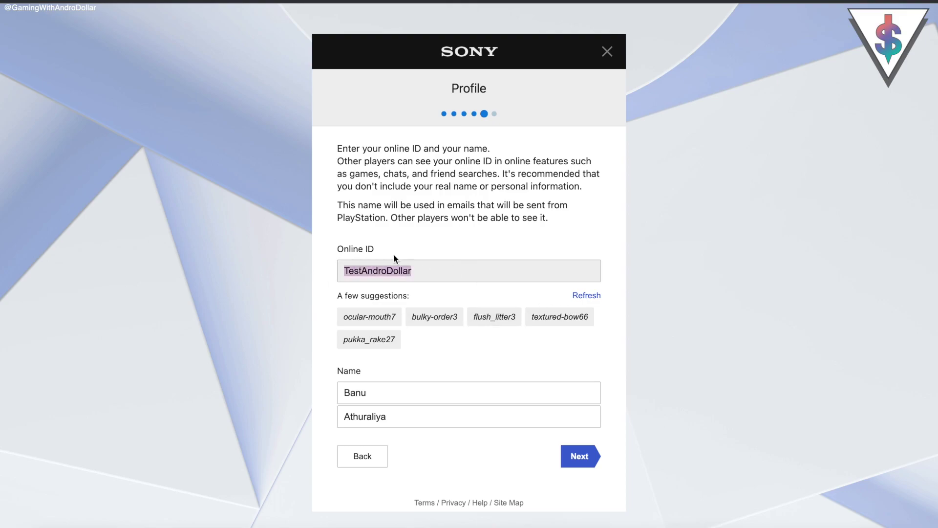
left_click(340, 272)
left_click_drag(340, 272, 455, 272)
left_click(455, 273)
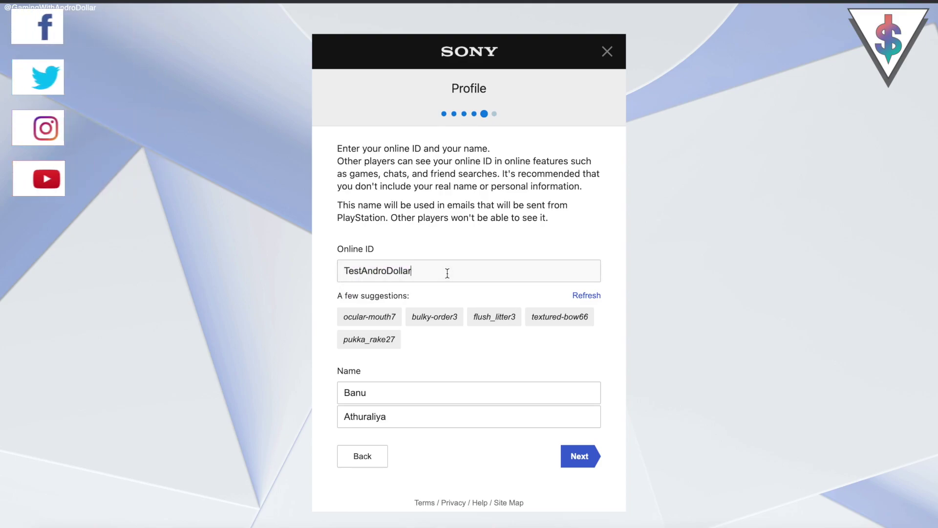
Step: Submit the profile, opt out of promotional emails, create the account, and confirm personalized content
left_click(577, 457)
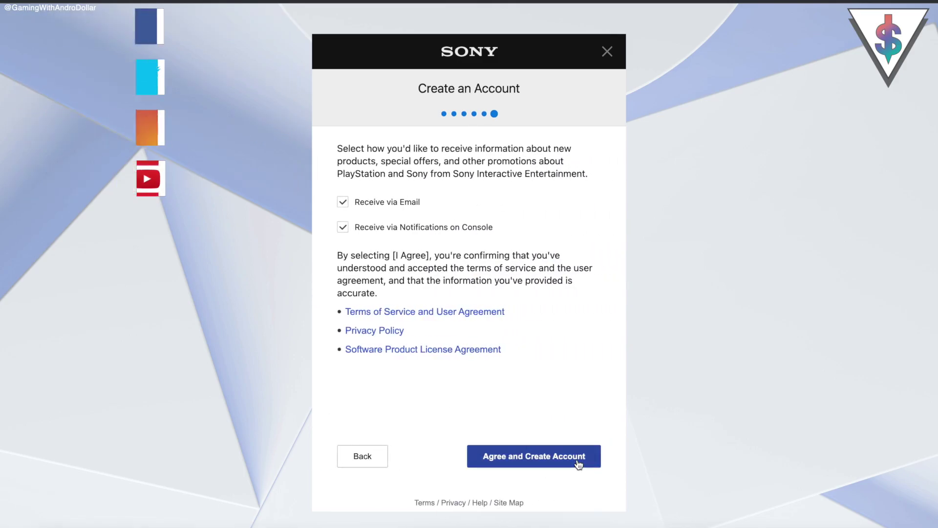
left_click(367, 207)
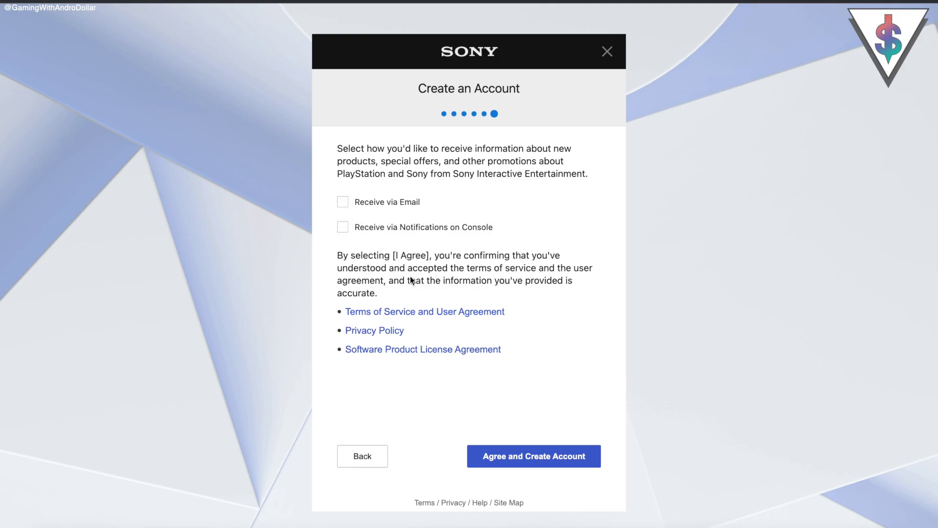
left_click(524, 462)
left_click(484, 218)
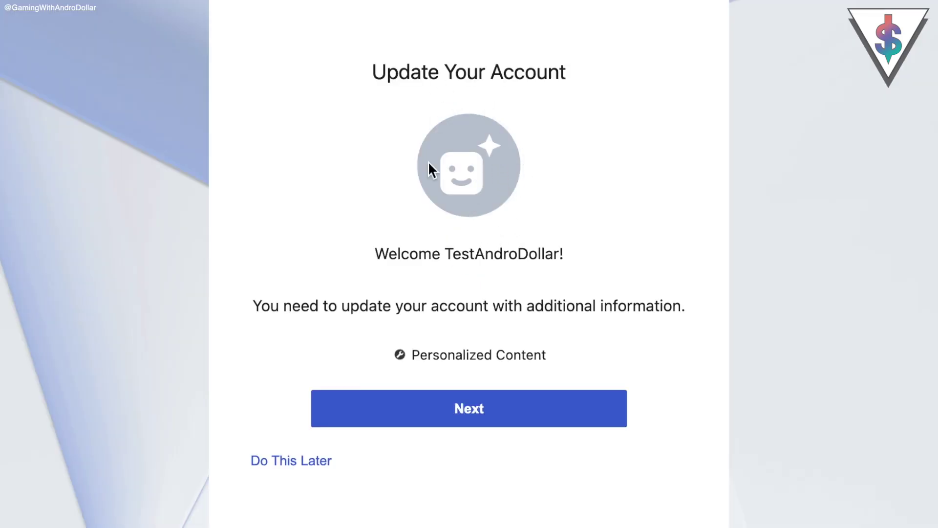
left_click(485, 406)
scroll(487, 375, "down", 1)
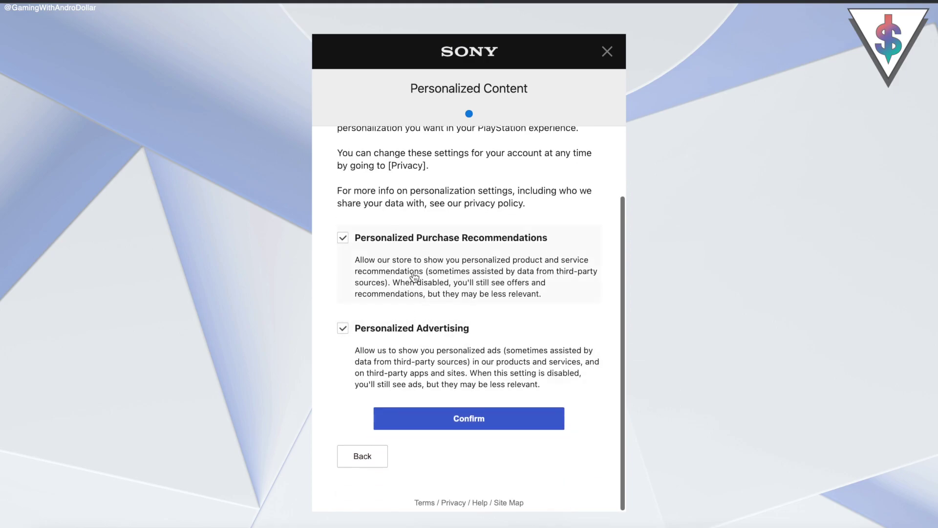
left_click(464, 432)
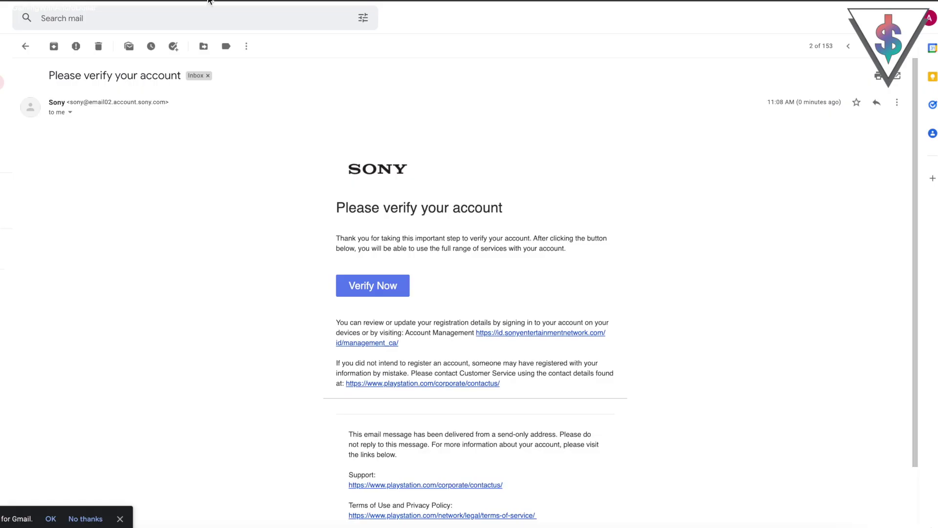
Step: Scroll through Sony's 'Please verify your account' email in Gmail
scroll(477, 325, "down", 2)
scroll(476, 325, "up", 2)
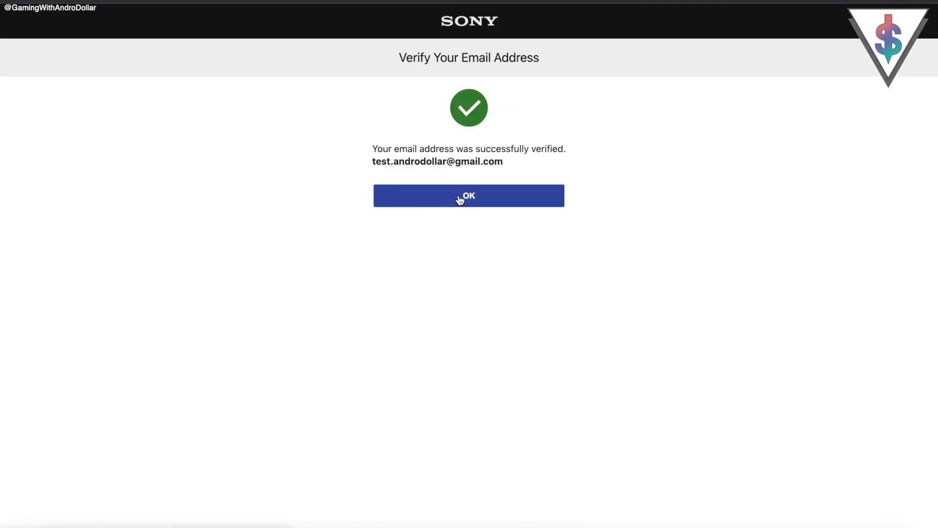
scroll(459, 196, "down", 15)
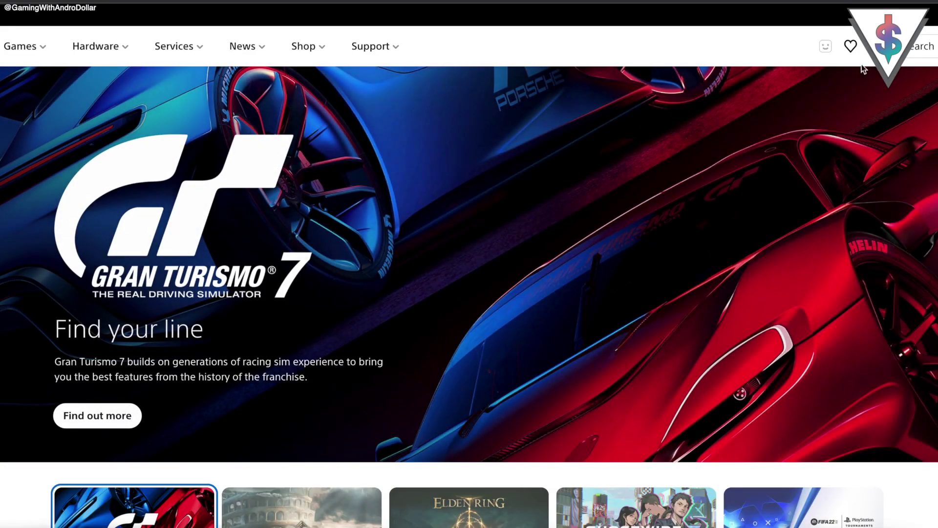
Step: Open Account Settings > Profile, then dismiss the sign-in-required notice after trying to edit About
left_click(827, 49)
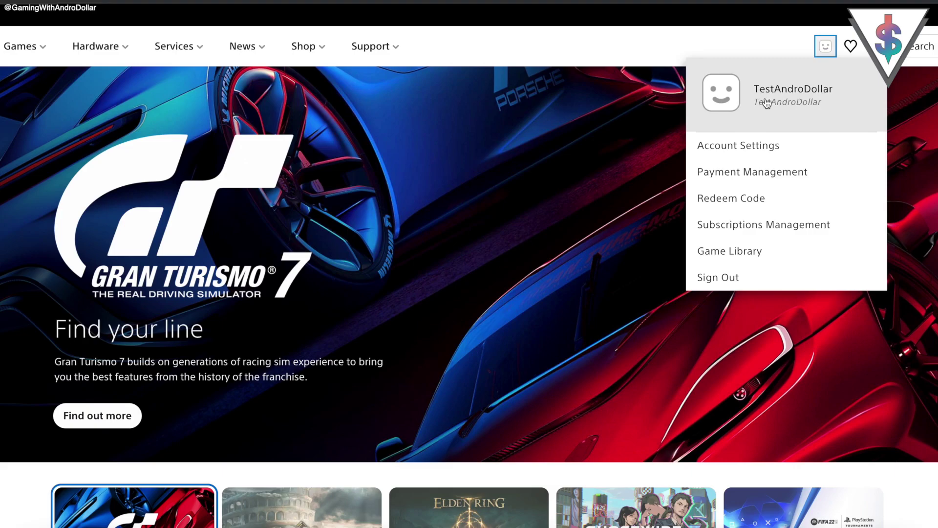
left_click(795, 102)
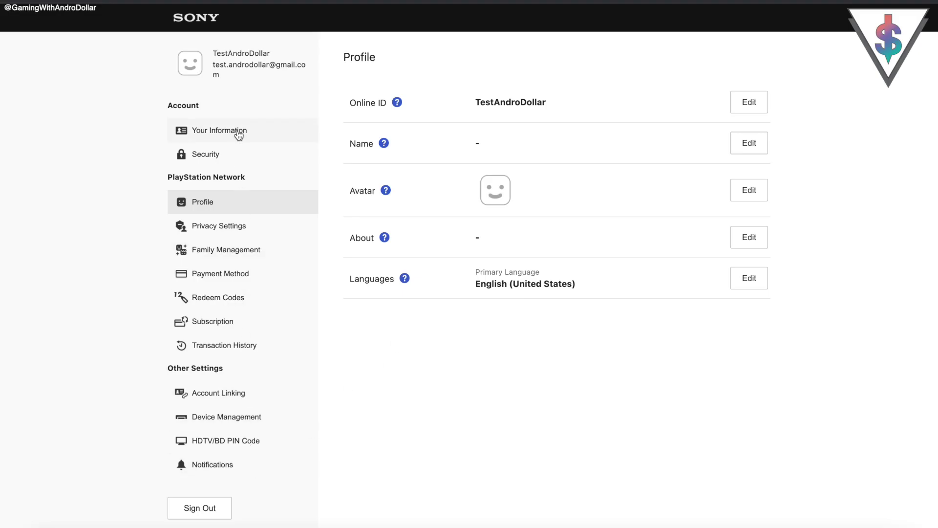
left_click(755, 240)
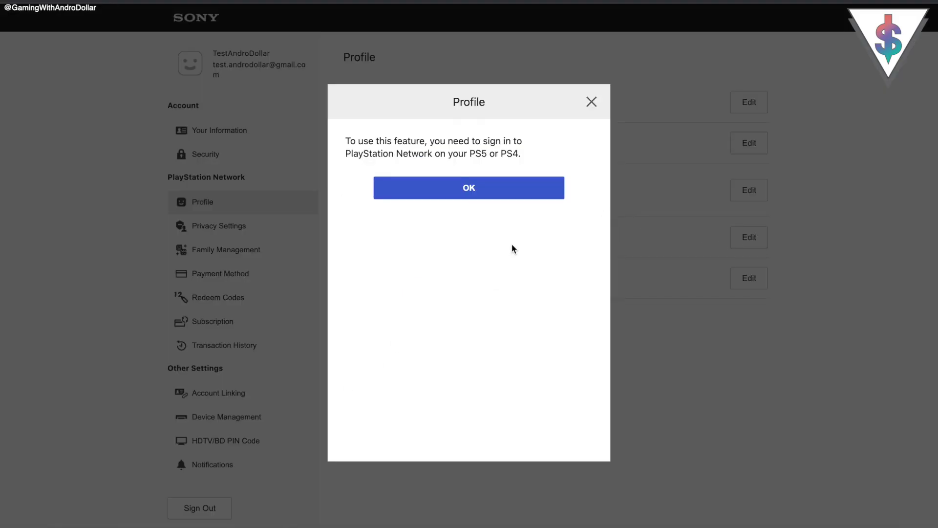
left_click(491, 193)
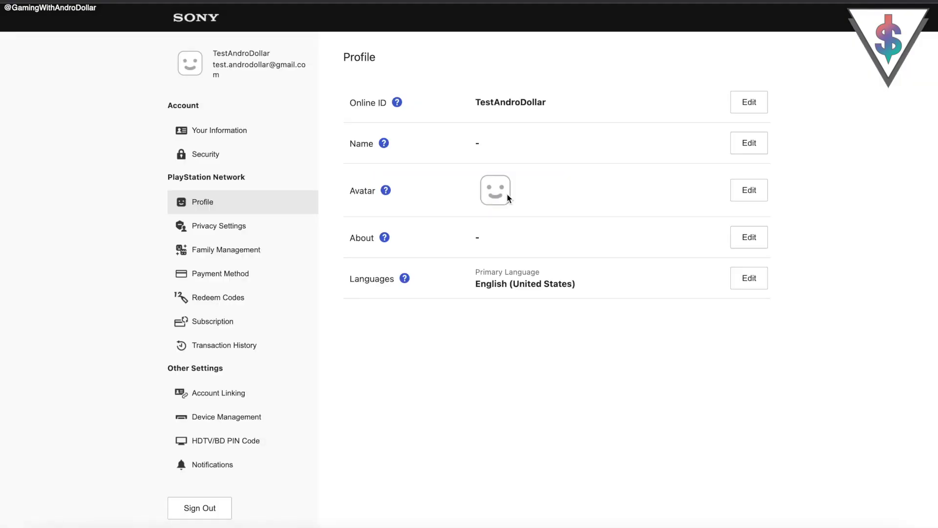
Step: Replace the default avatar with the black-and-white helmeted rider and confirm the save
left_click(747, 183)
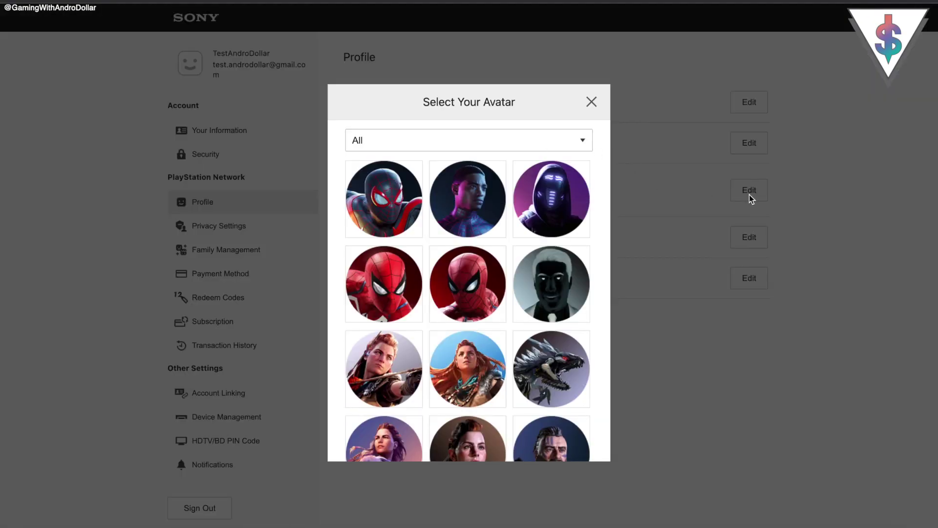
scroll(454, 273, "down", 10)
scroll(454, 273, "down", 4)
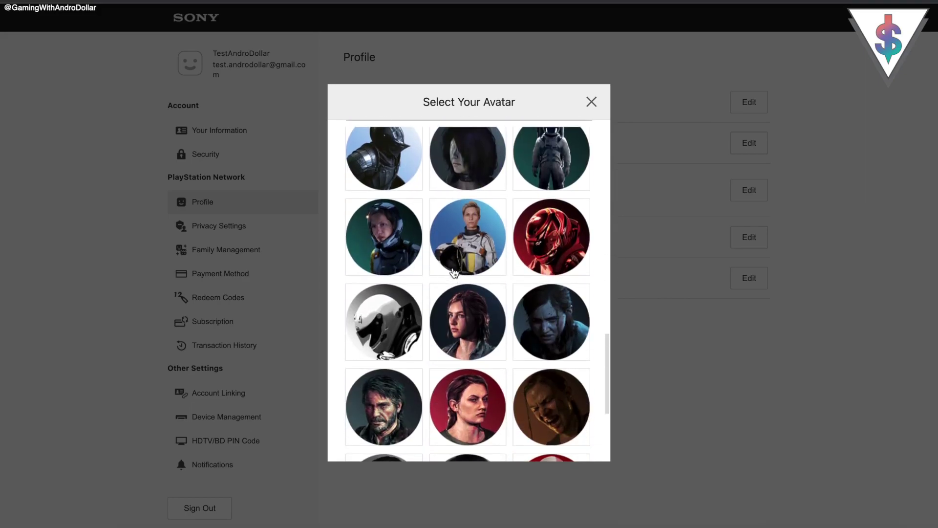
scroll(508, 365, "down", 1)
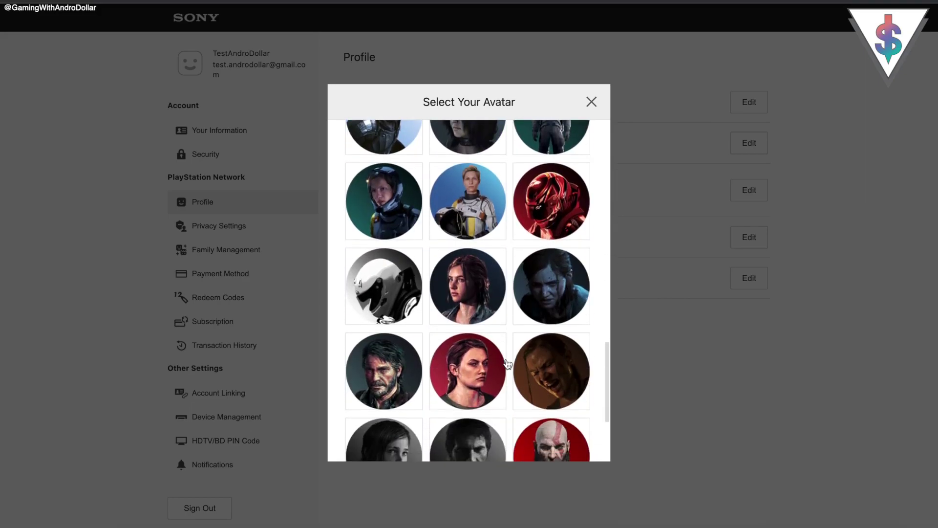
left_click(378, 289)
left_click(499, 314)
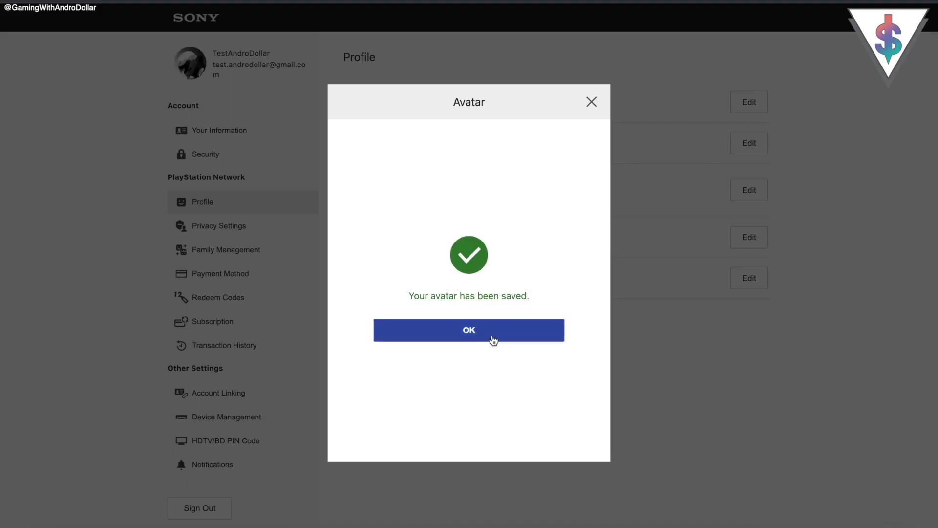
left_click(493, 337)
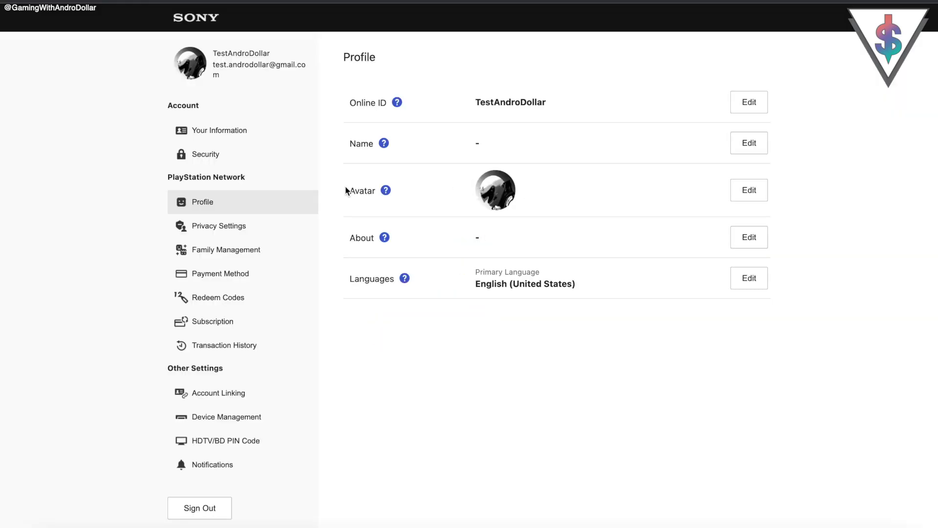
Step: Check Your Information and Security (2-Step Verification disabled, no mobile number), then exit settings
left_click(249, 131)
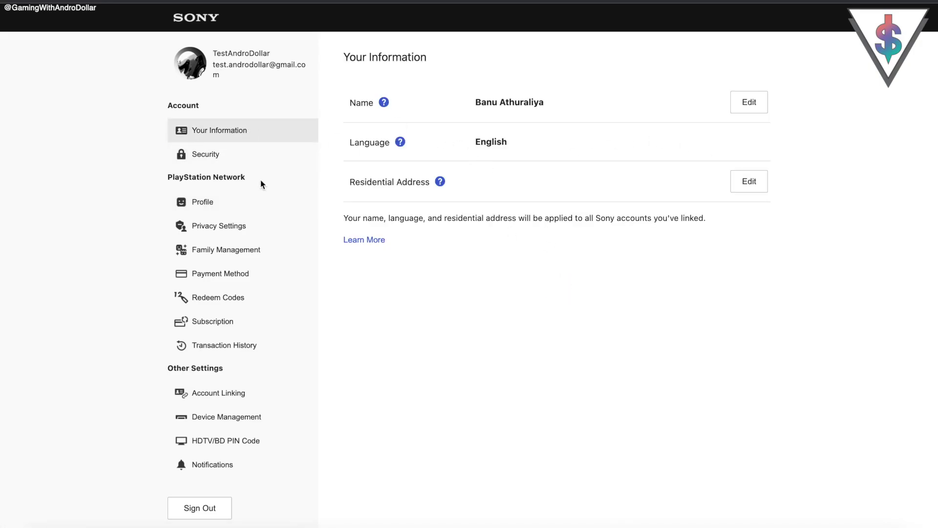
left_click(230, 155)
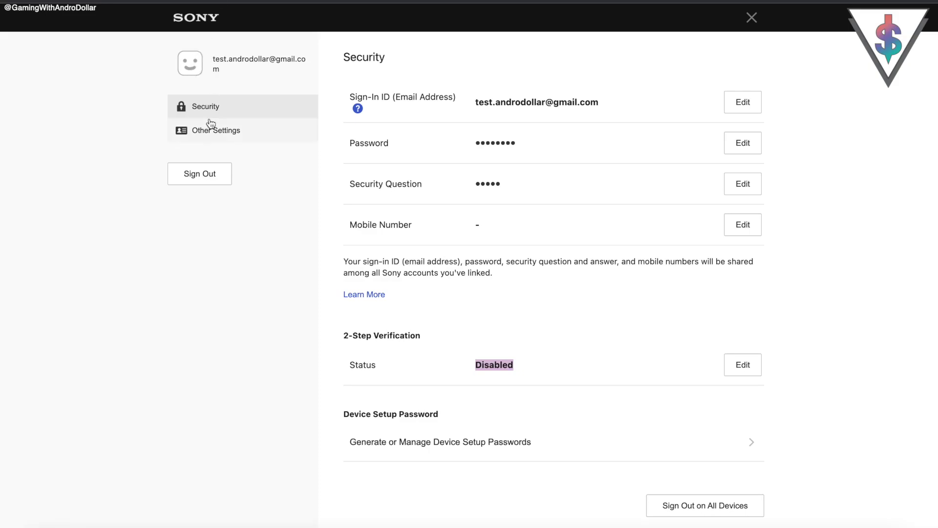
left_click(752, 17)
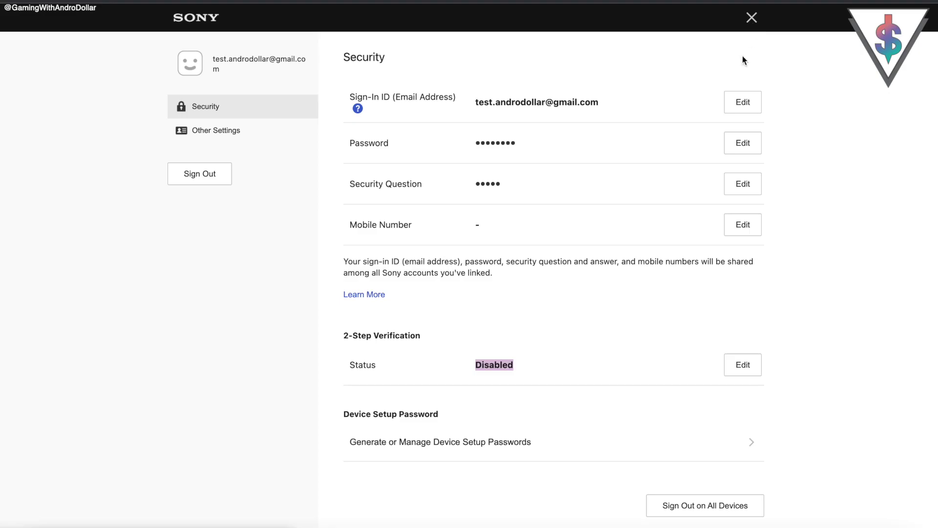
Step: Pick United States as the region and go to the Game Library
scroll(699, 208, "down", 15)
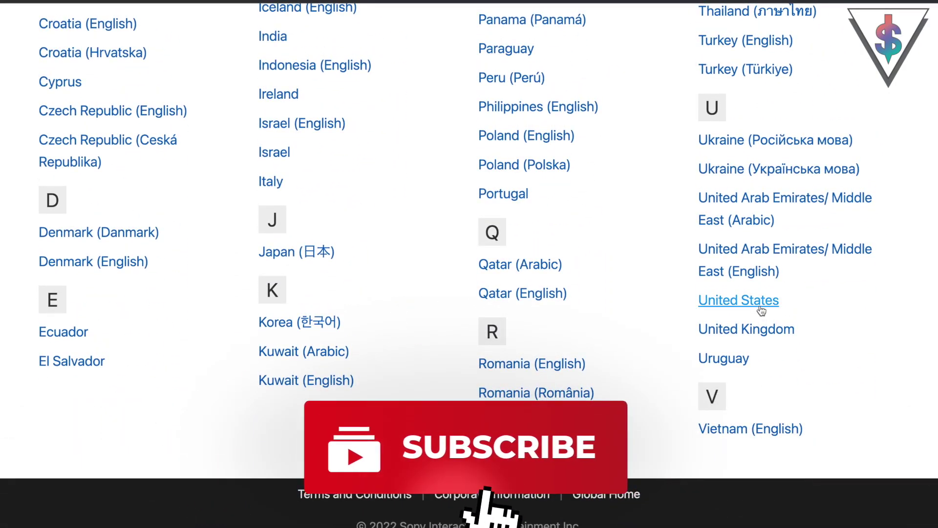
left_click(761, 310)
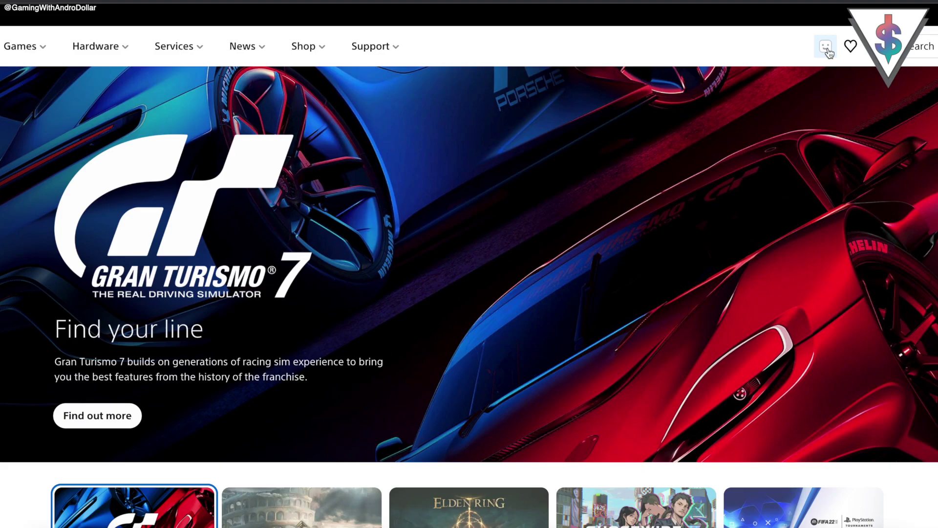
left_click(826, 48)
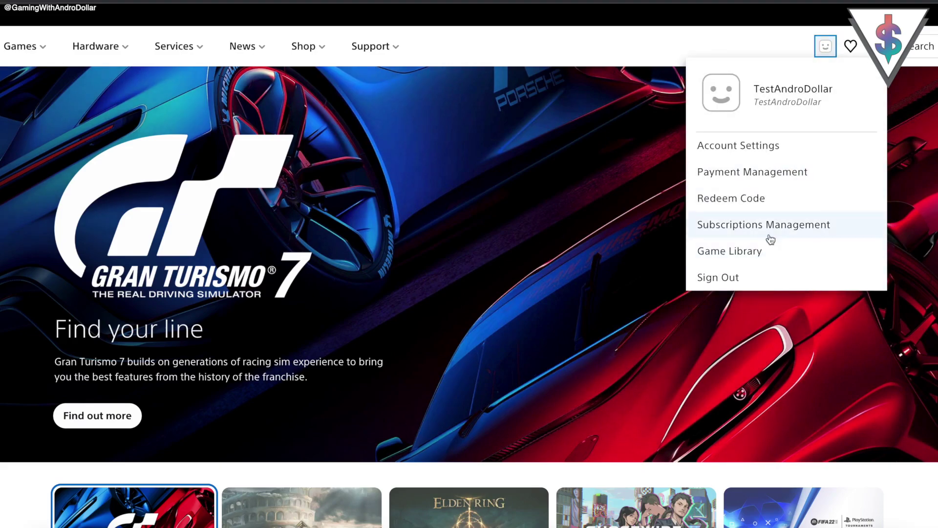
left_click(777, 251)
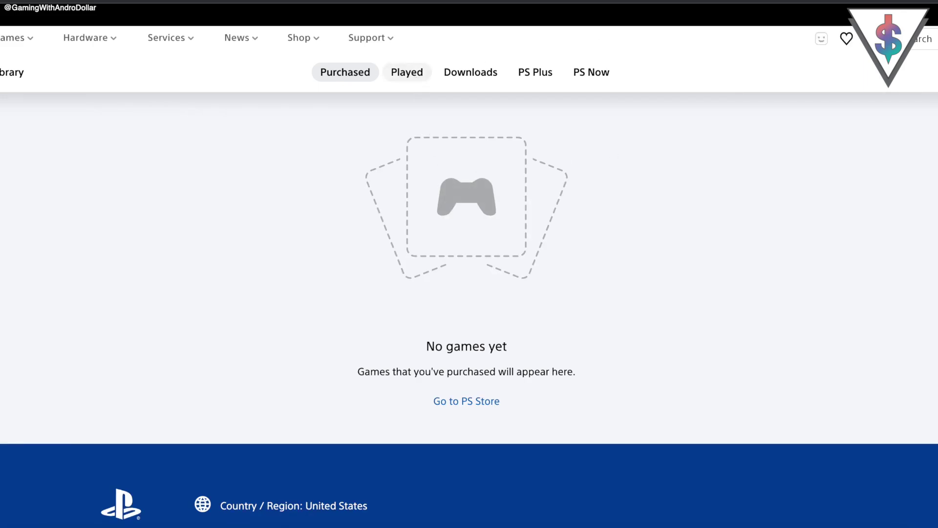
Step: Browse the library's Played, Downloads and PS Plus tabs
left_click(820, 40)
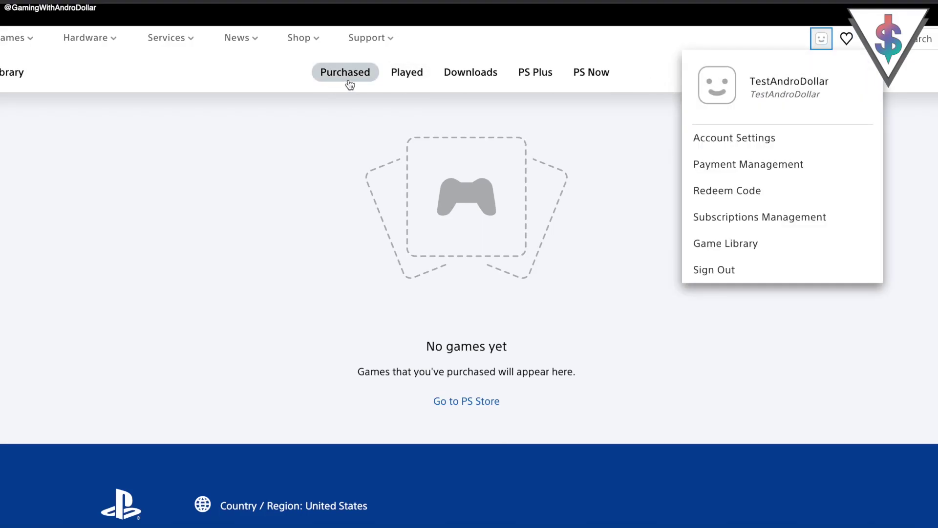
left_click(416, 74)
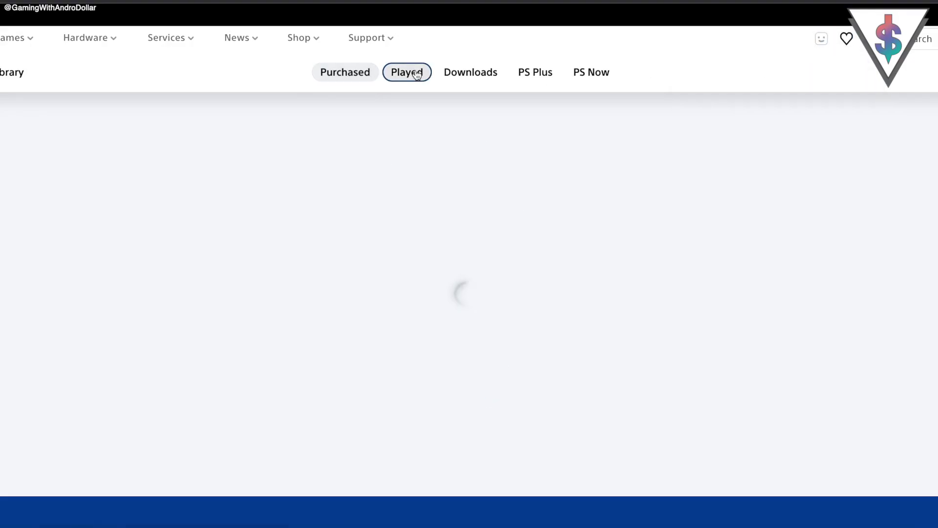
left_click(493, 78)
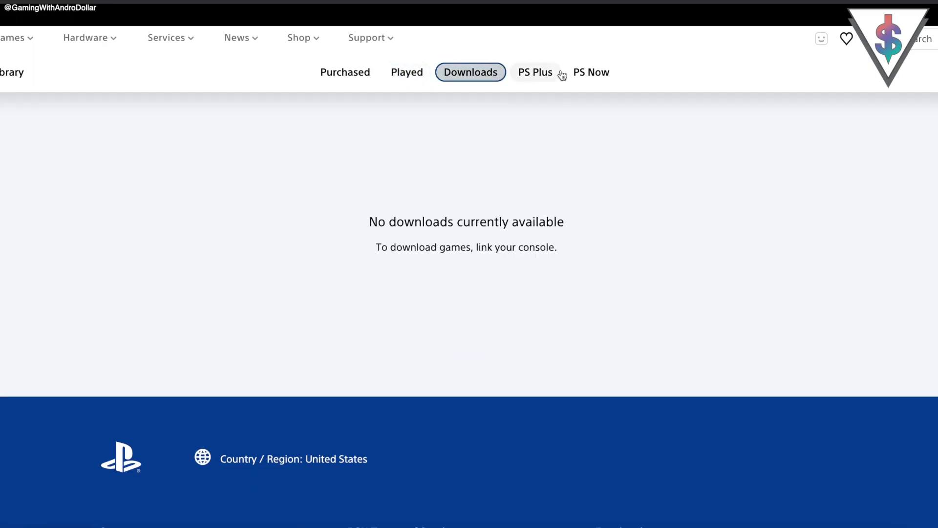
left_click(545, 75)
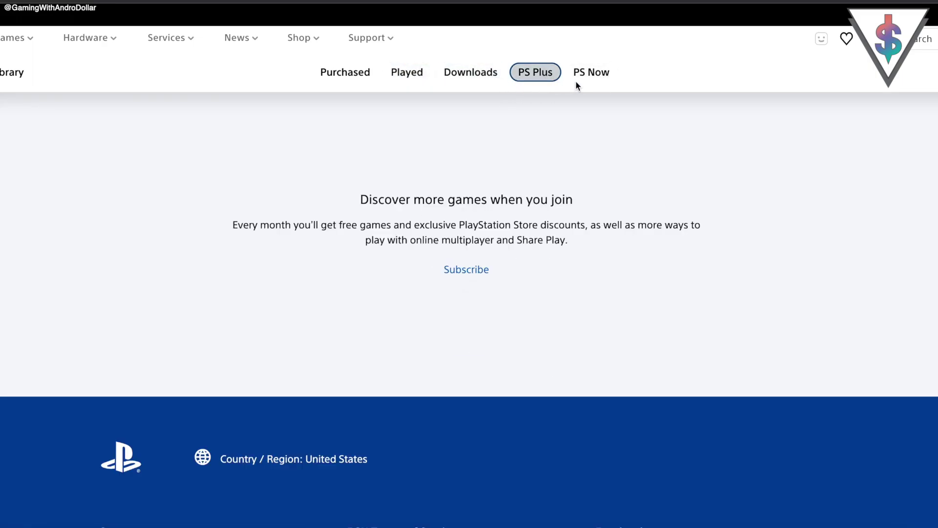
Step: Start the PS Plus subscription, then pick United States from the country/region list
left_click(472, 273)
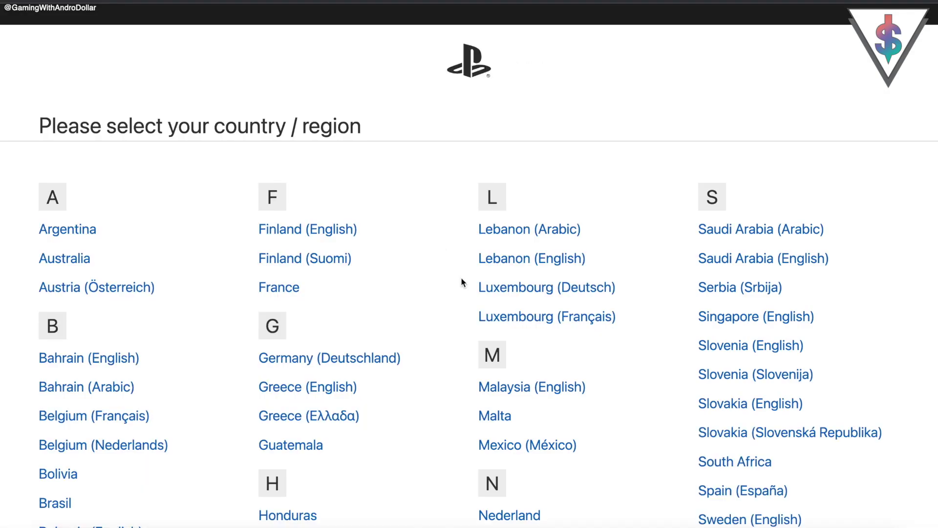
scroll(461, 277, "down", 10)
scroll(706, 350, "down", 2)
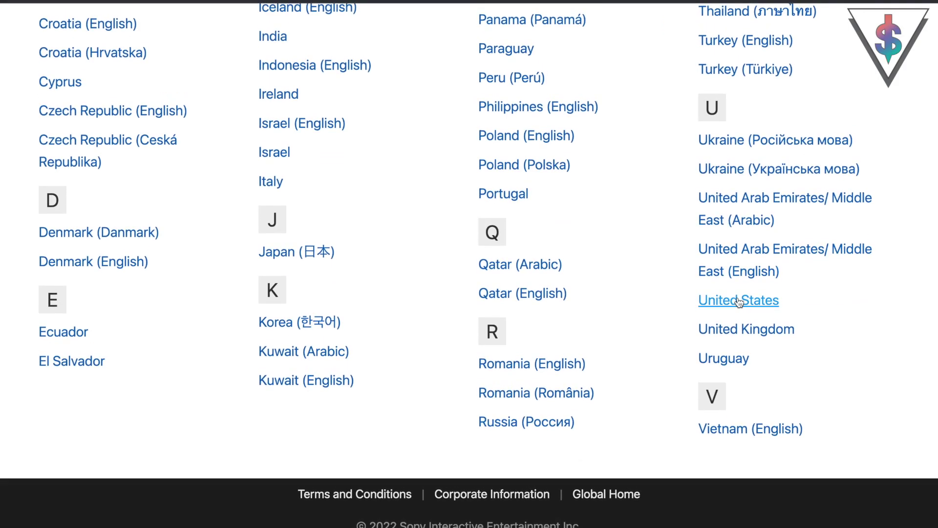
left_click(739, 303)
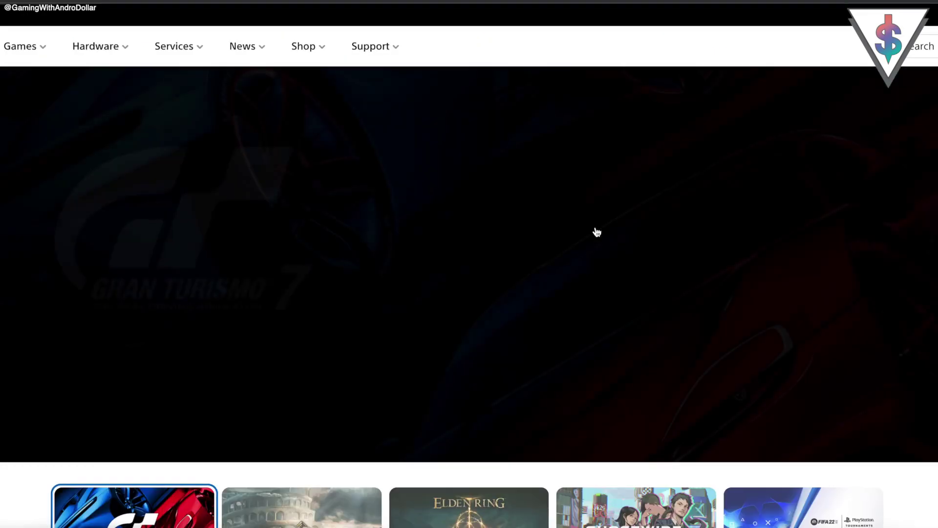